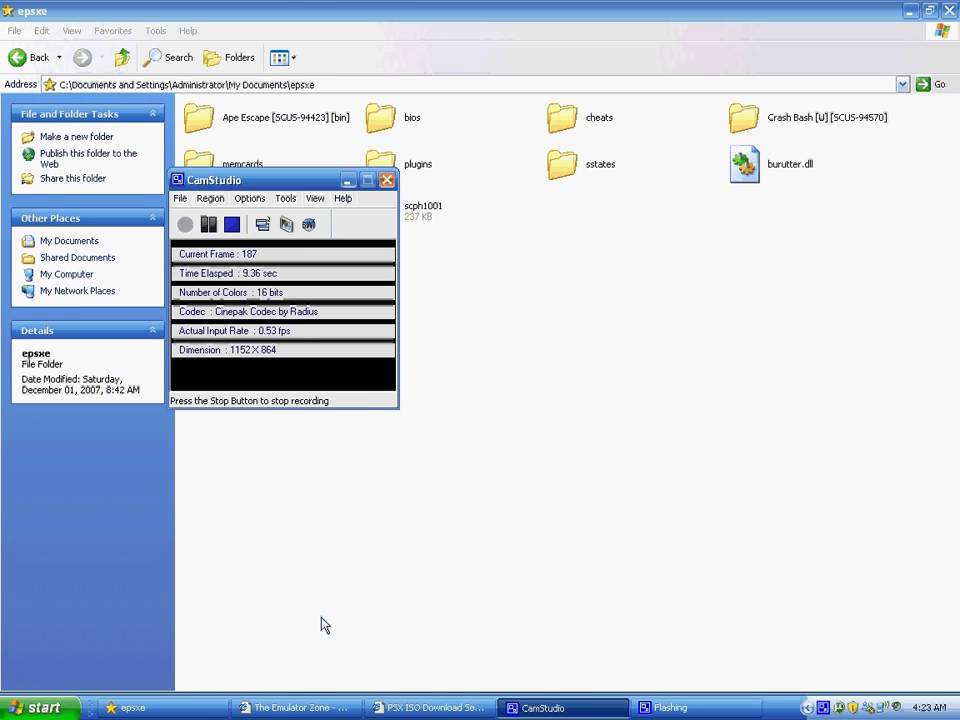
- View the ePSXe entry in The Emulator Zone's emulator list and the PSX ISO list on Emuparadise
click(320, 709)
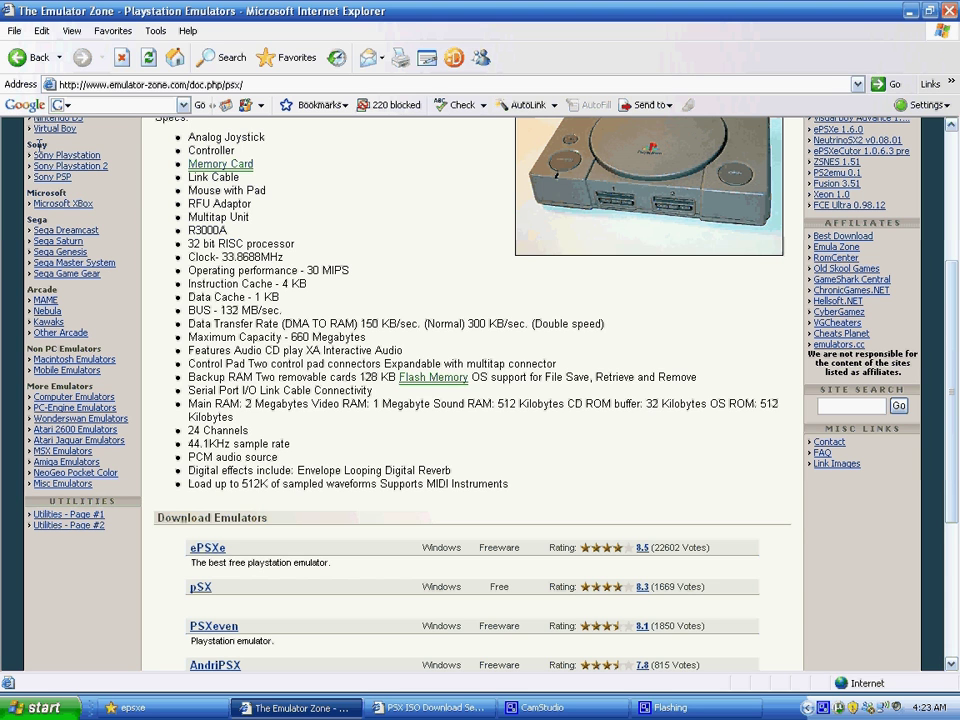
scroll(452, 397, down, 3)
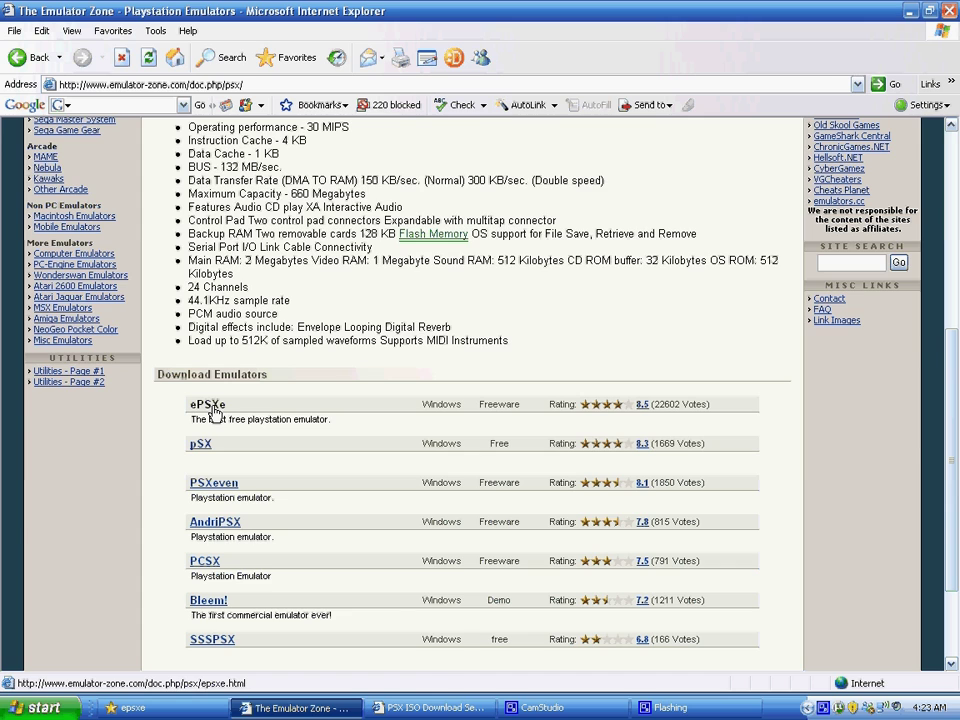
click(440, 707)
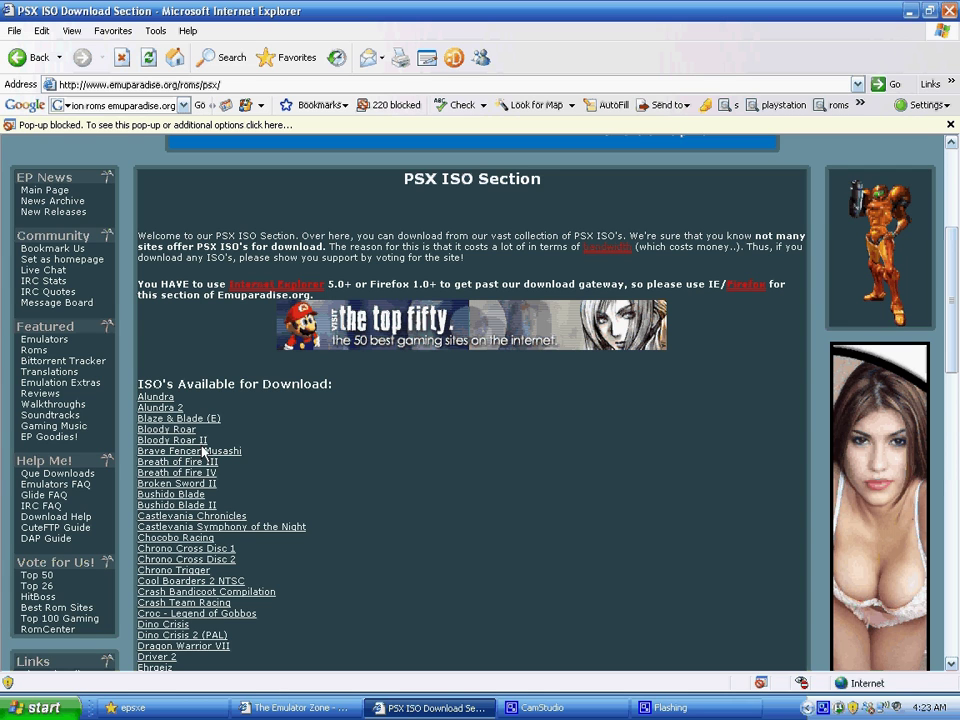
drag(957, 250, 957, 320)
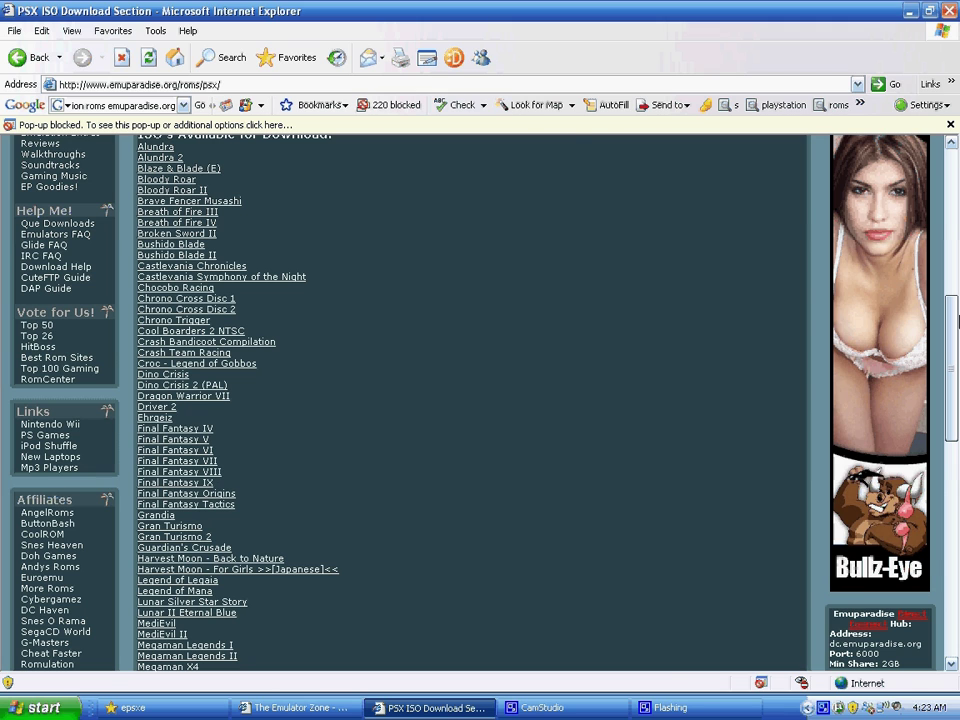
- Launch ePSXe from the epsxe folder and start its configuration wizard, advancing to the BIOS page
key(alt+Tab)
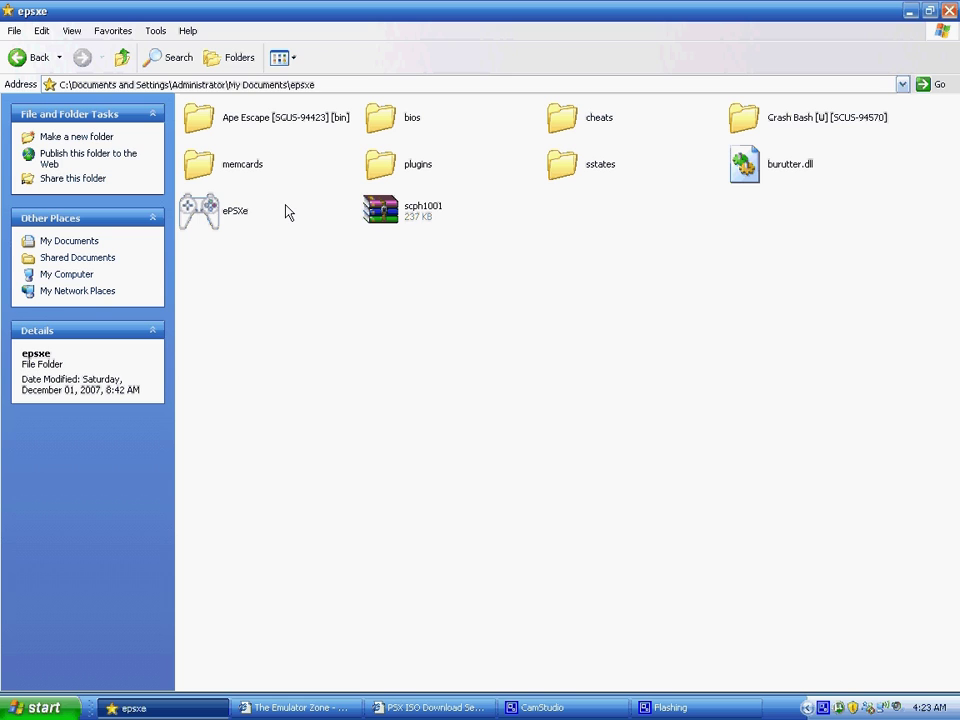
click(219, 227)
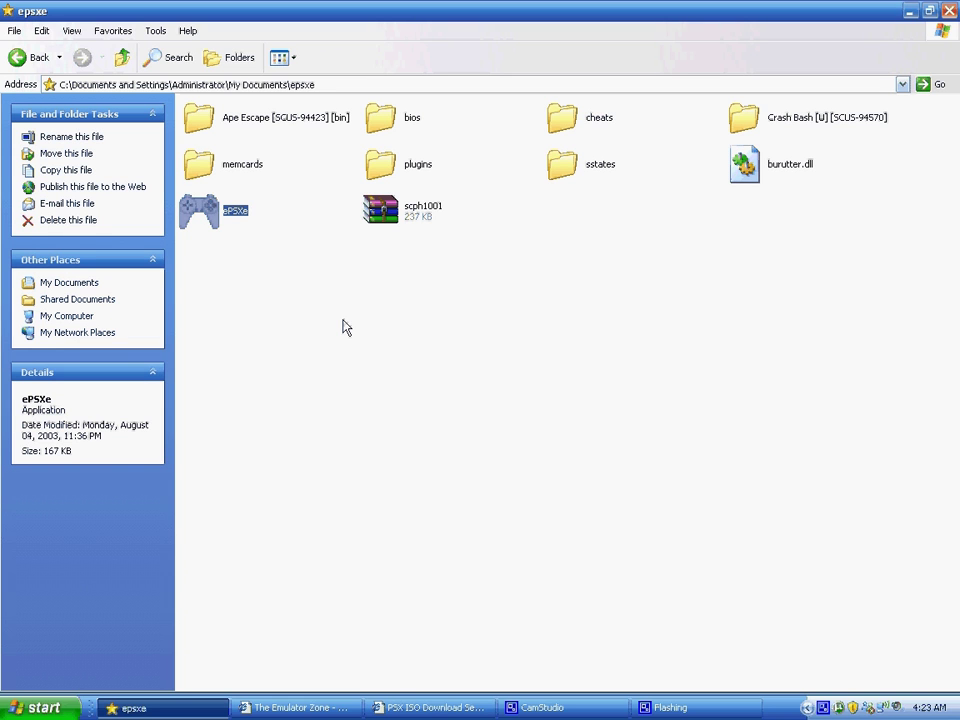
key(Return)
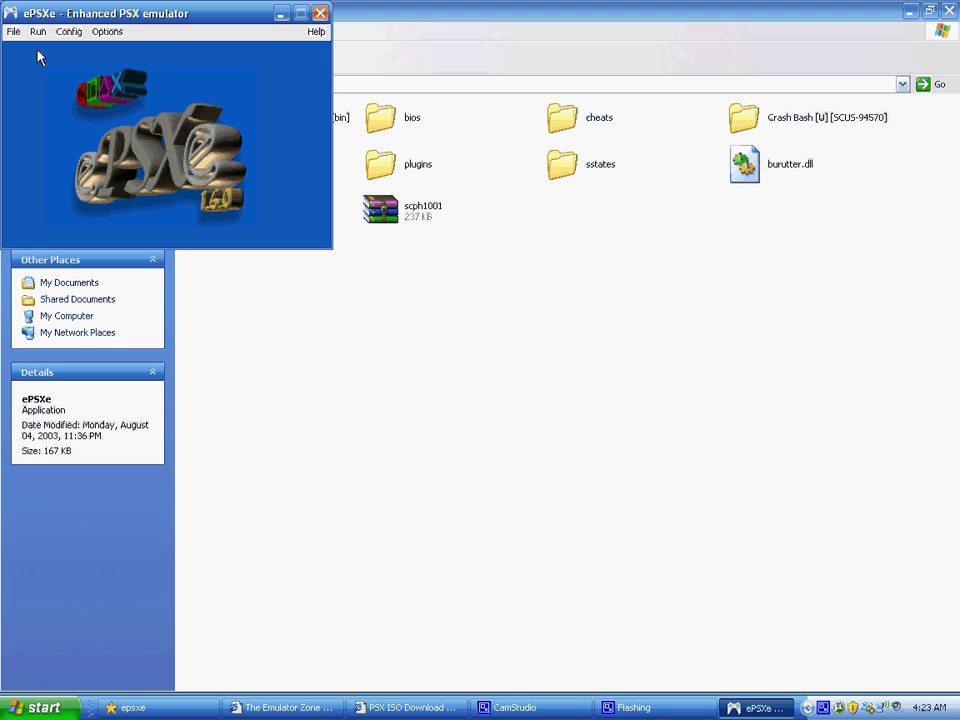
click(70, 32)
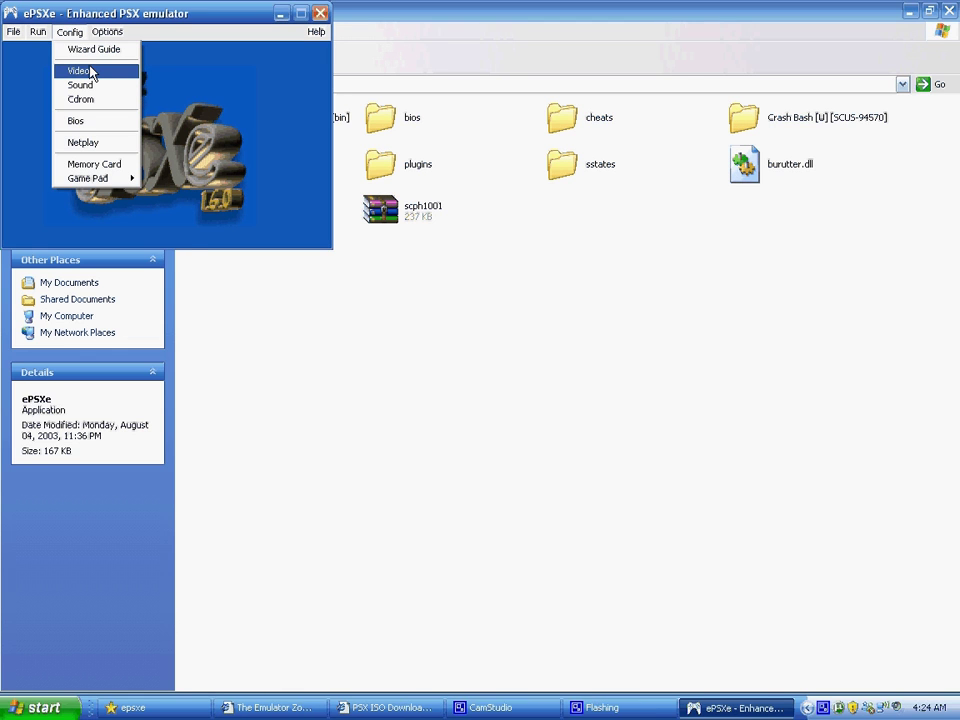
click(93, 49)
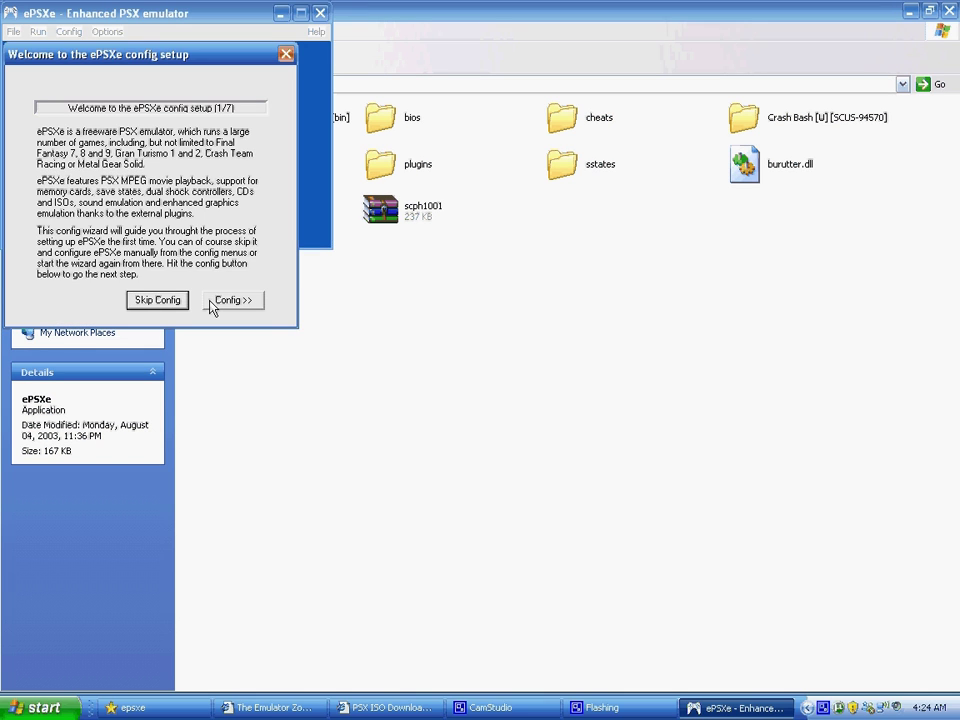
click(212, 307)
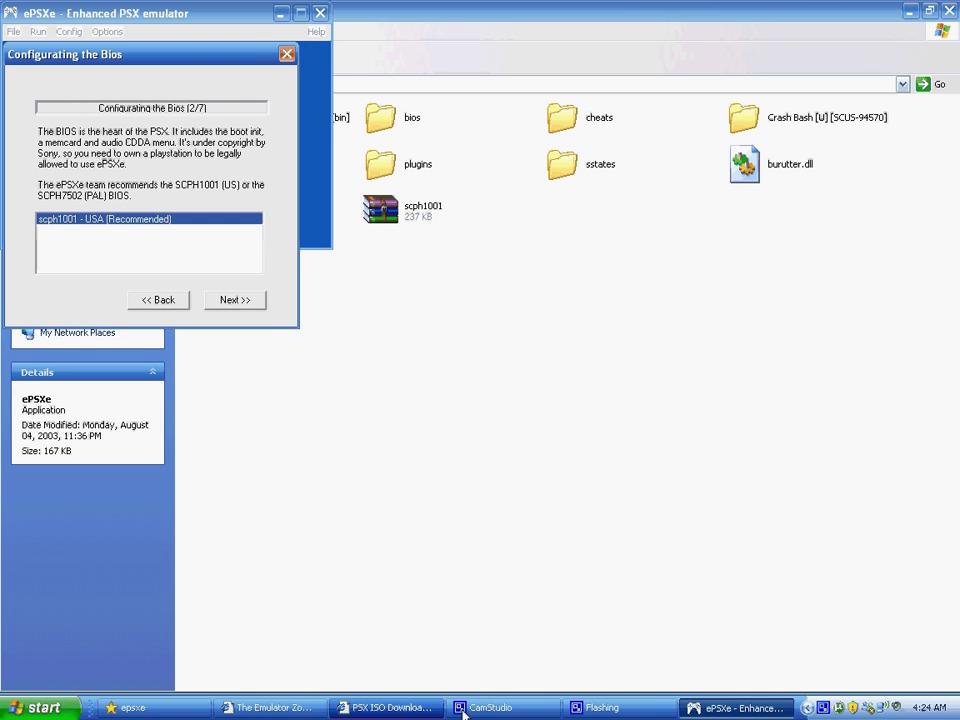
- Search Google for "schp1001 download" from the browser window showing The Emulator Zone
click(268, 707)
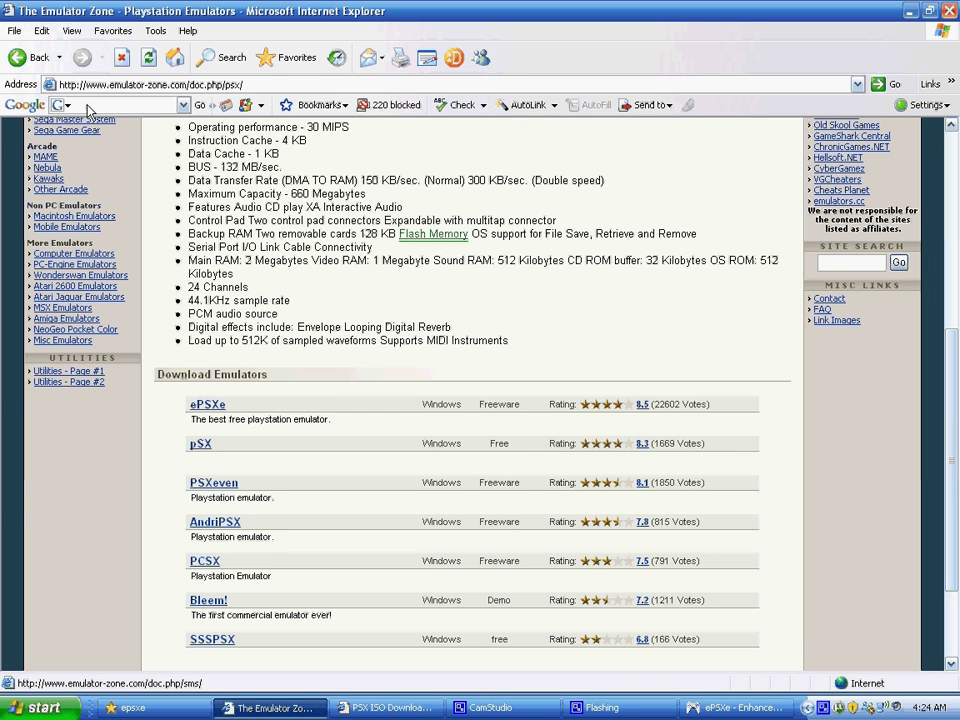
click(88, 106)
text(sch)
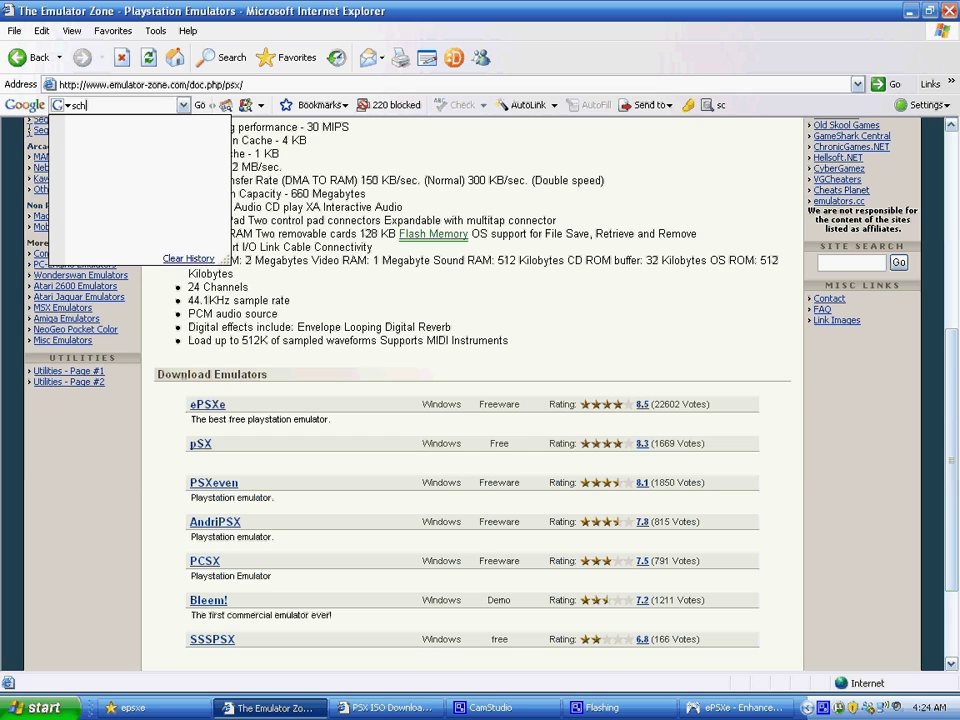
text(p1001 downloa)
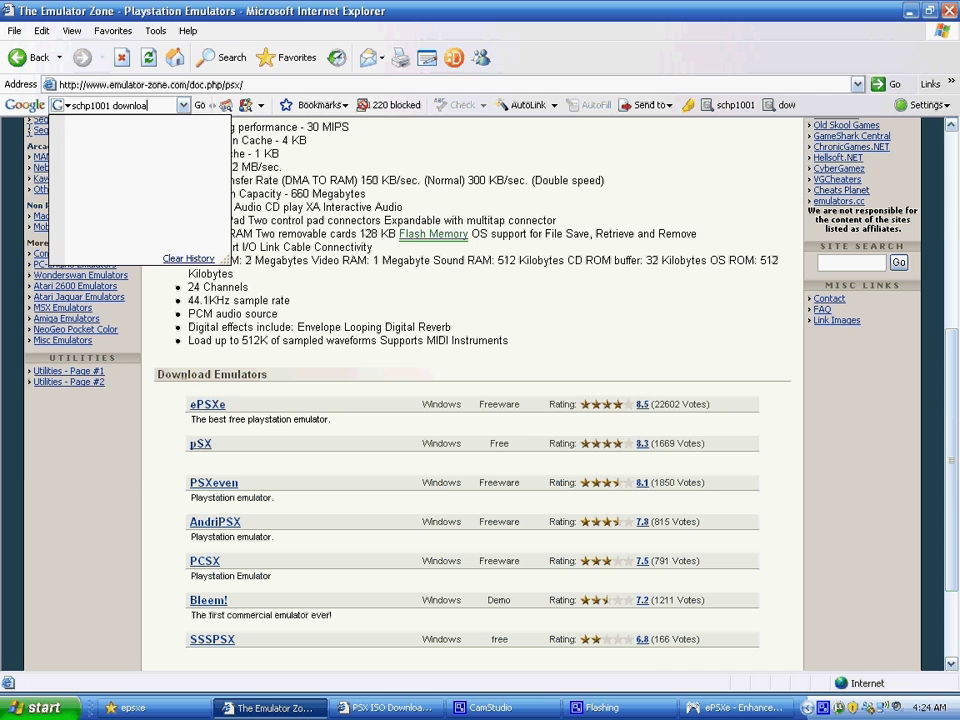
text(d)
key(Return)
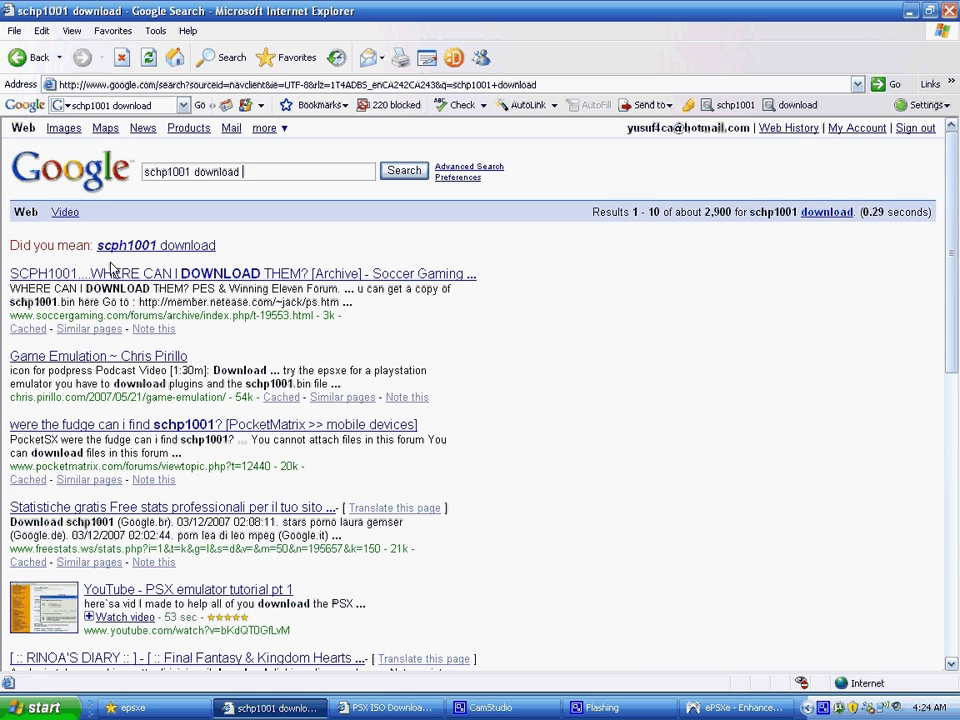
- Add "emuparadise" to the search, accept the suggested spelling "scph1001", and look through the results for a BIOS download
text(emuparadise)
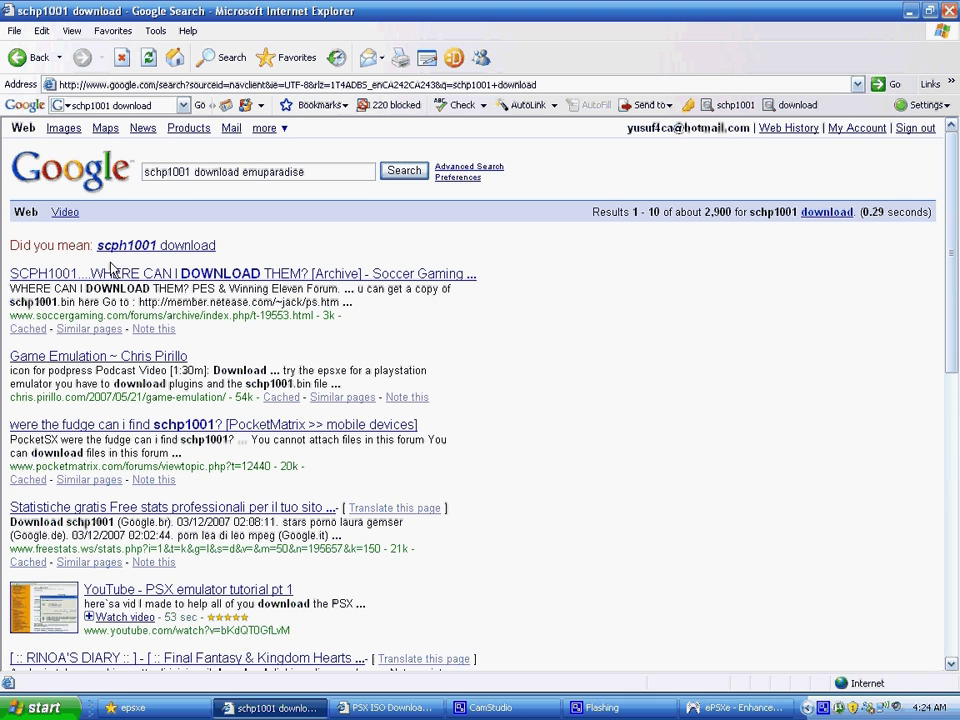
key(Return)
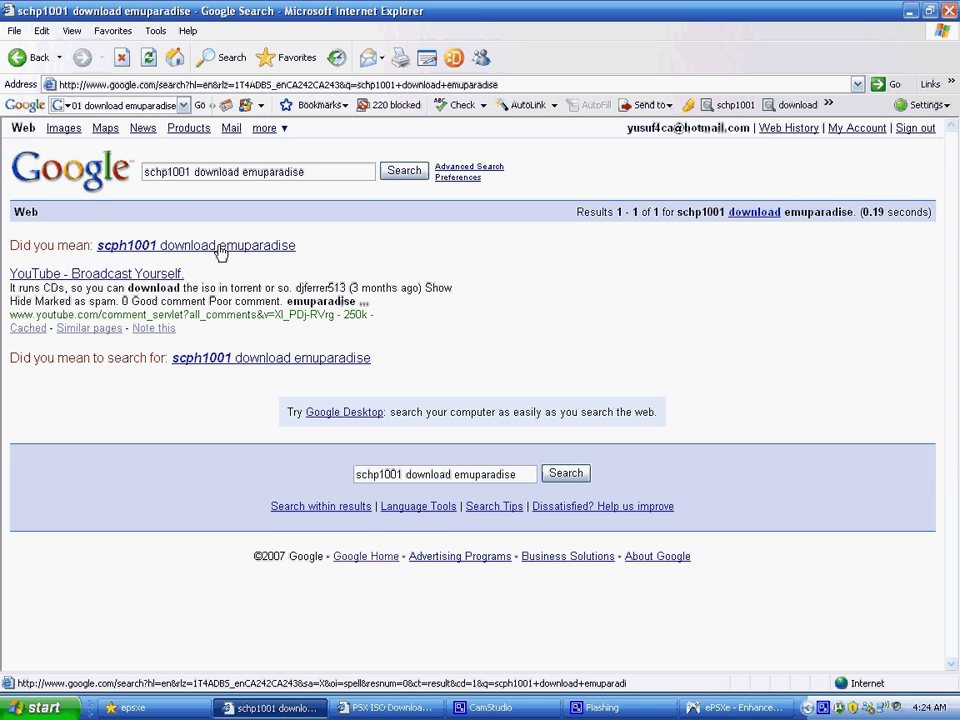
click(221, 249)
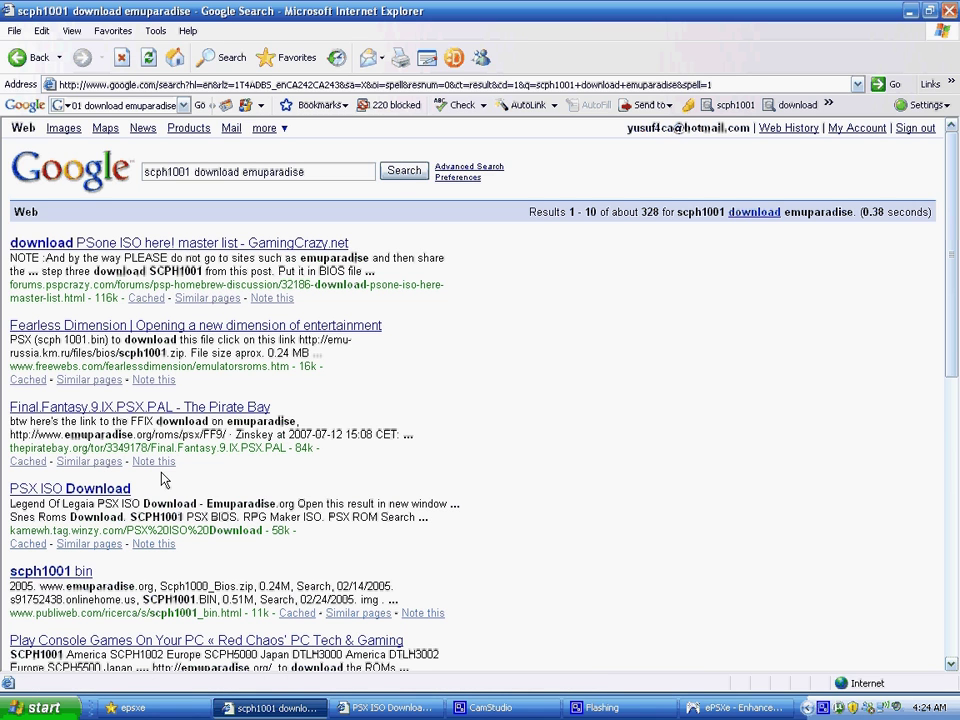
scroll(165, 481, down, 3)
click(85, 412)
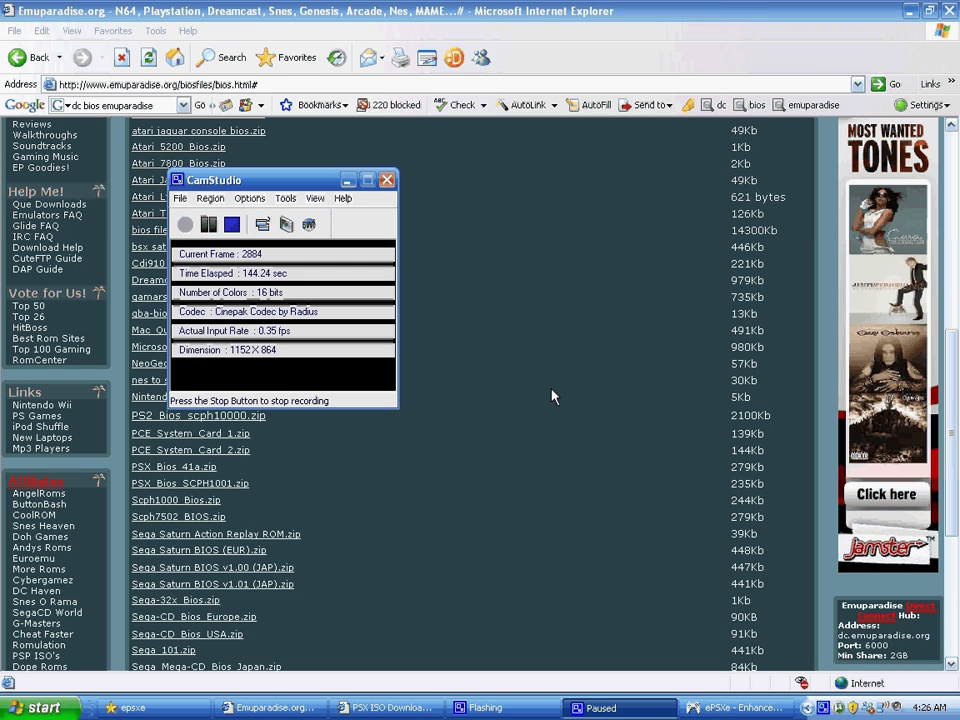
- Check the PSX_Bios_SCPH1001.zip entry on Emuparadise and the scph1001 archive in the epsxe folder, and return to the ePSXe wizard
click(185, 224)
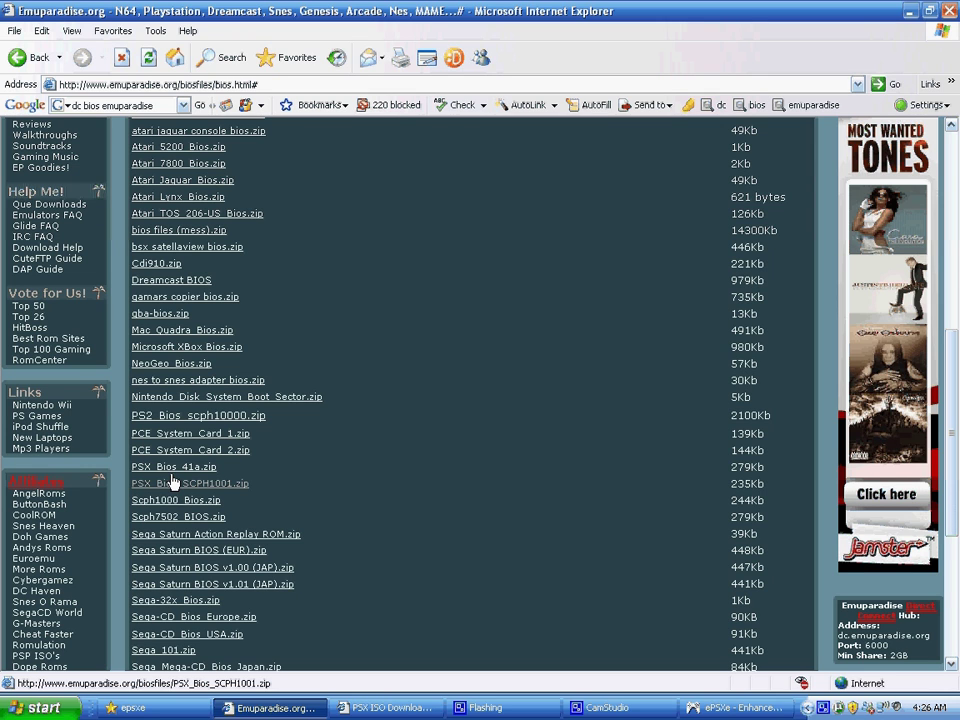
click(197, 709)
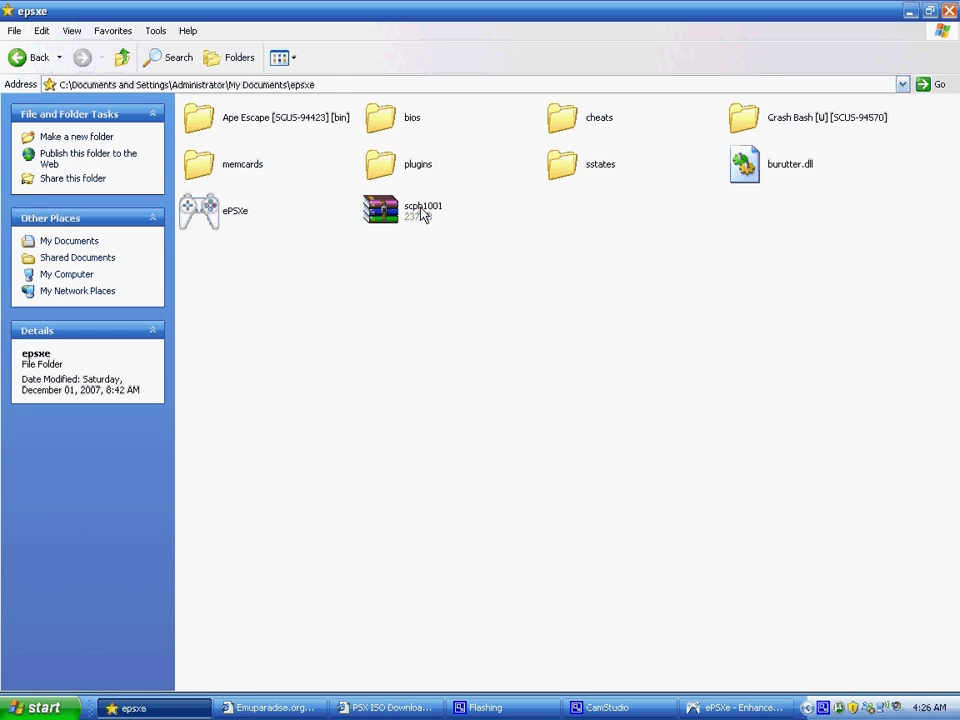
key(alt+Tab)
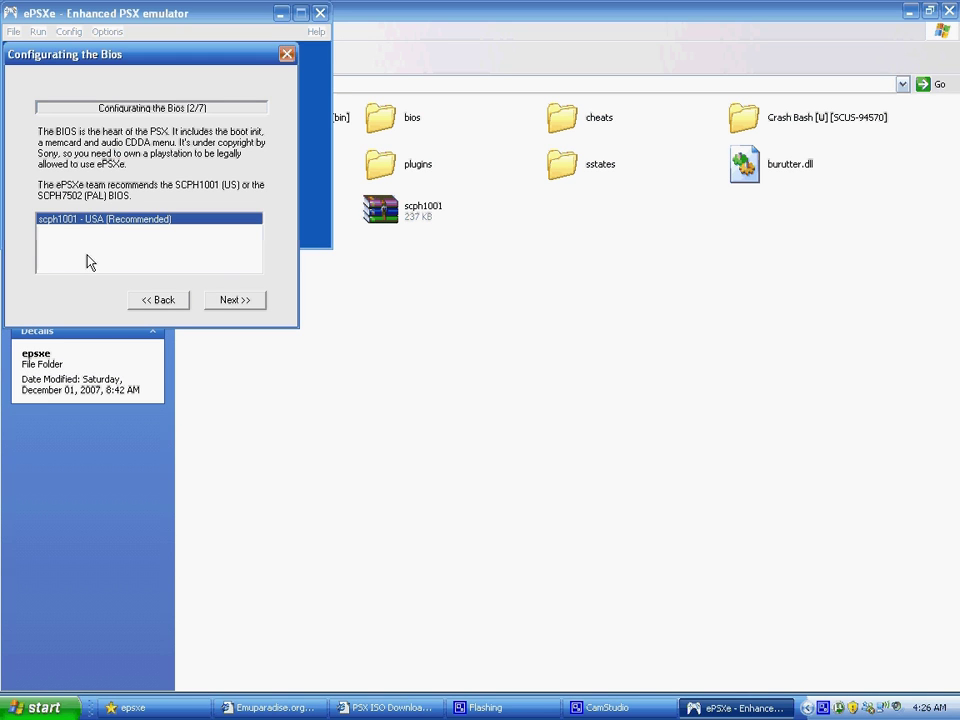
- Accept the scph1001 - USA BIOS, dismissing the missing-component errors, and view The Emulator Zone's PlayStation plugins page
click(230, 305)
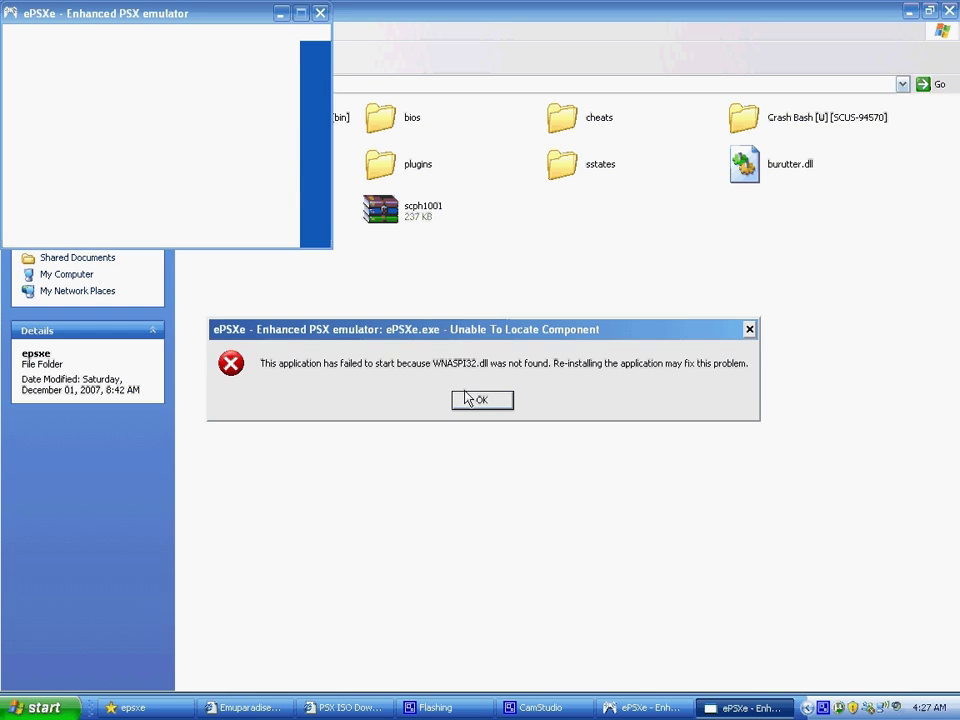
click(496, 404)
click(496, 404)
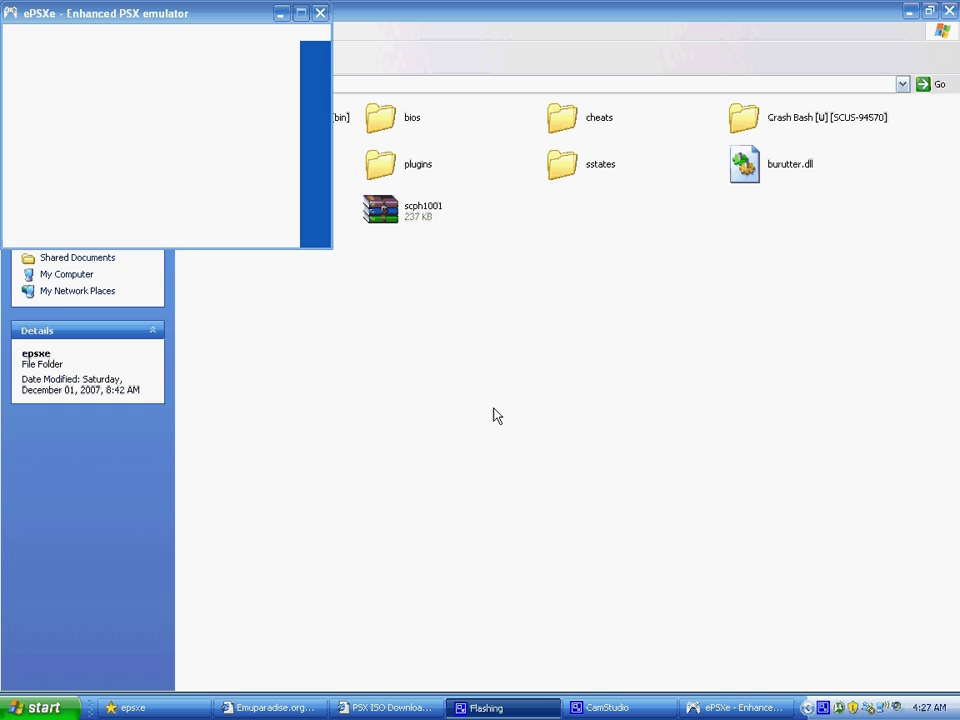
key(alt+Tab)
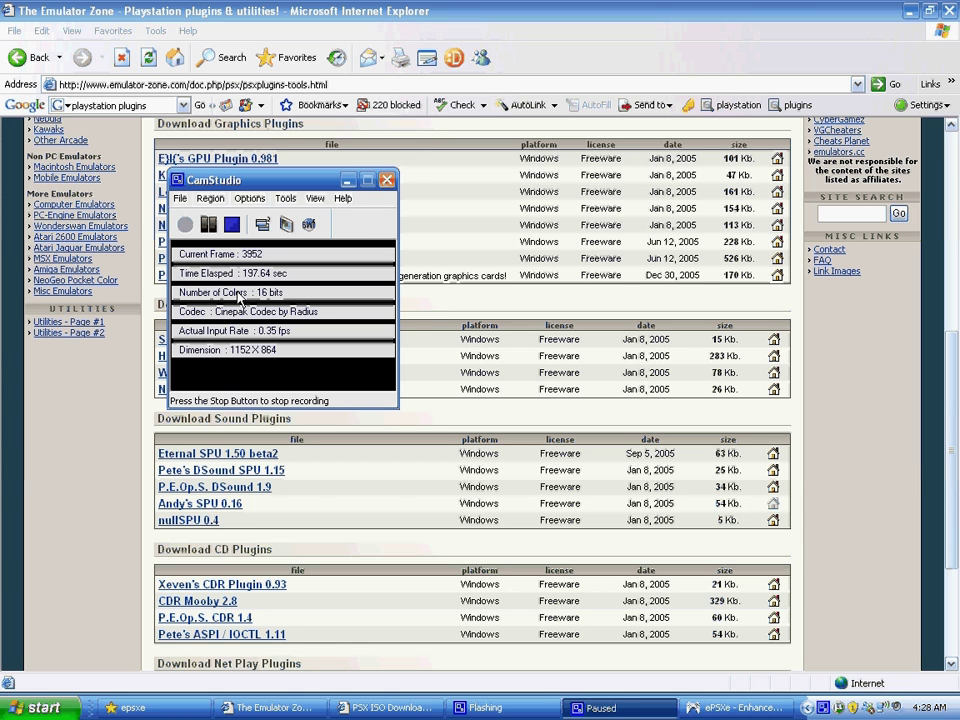
key(F8)
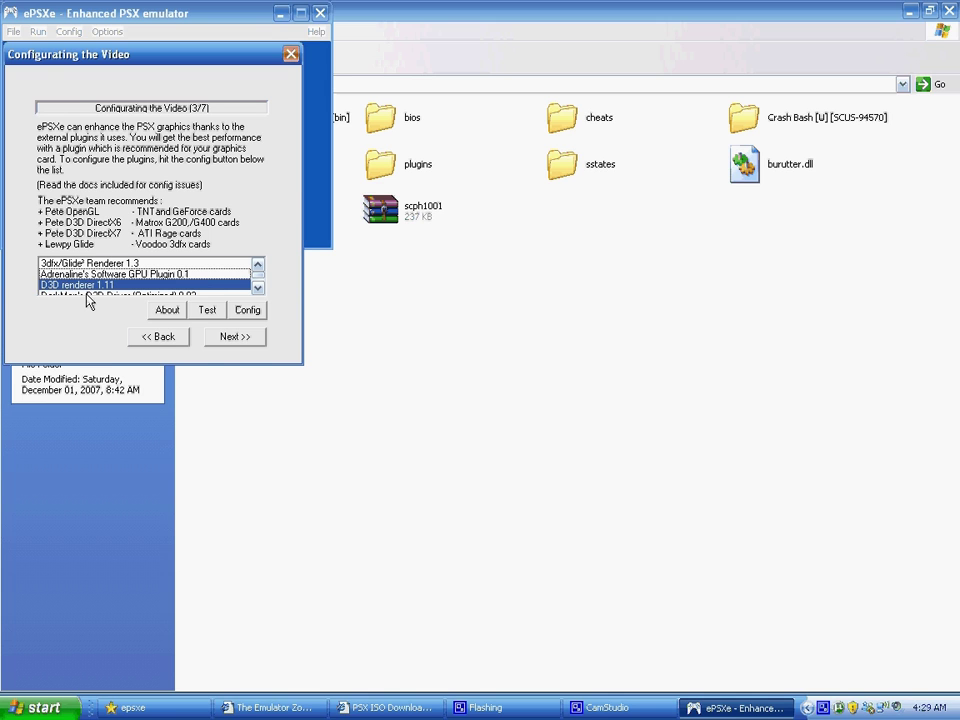
- Configure the D3D renderer 1.11 video plugin with Type 2 (medium, default) texture caching and Fast 'Excel' mode off, and continue to the sound setup
click(247, 310)
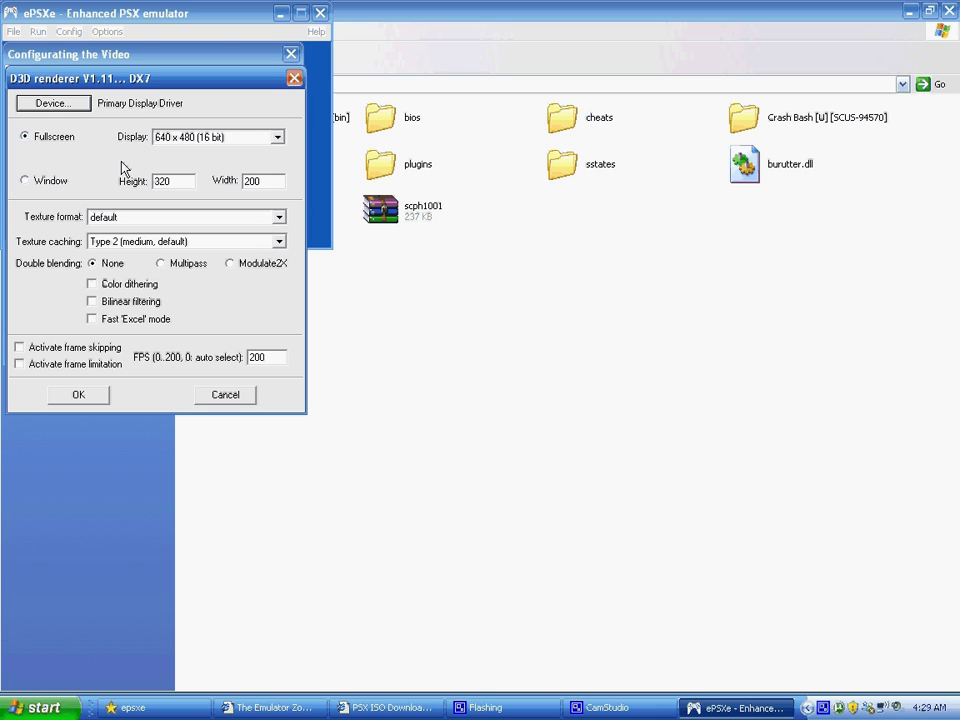
click(279, 241)
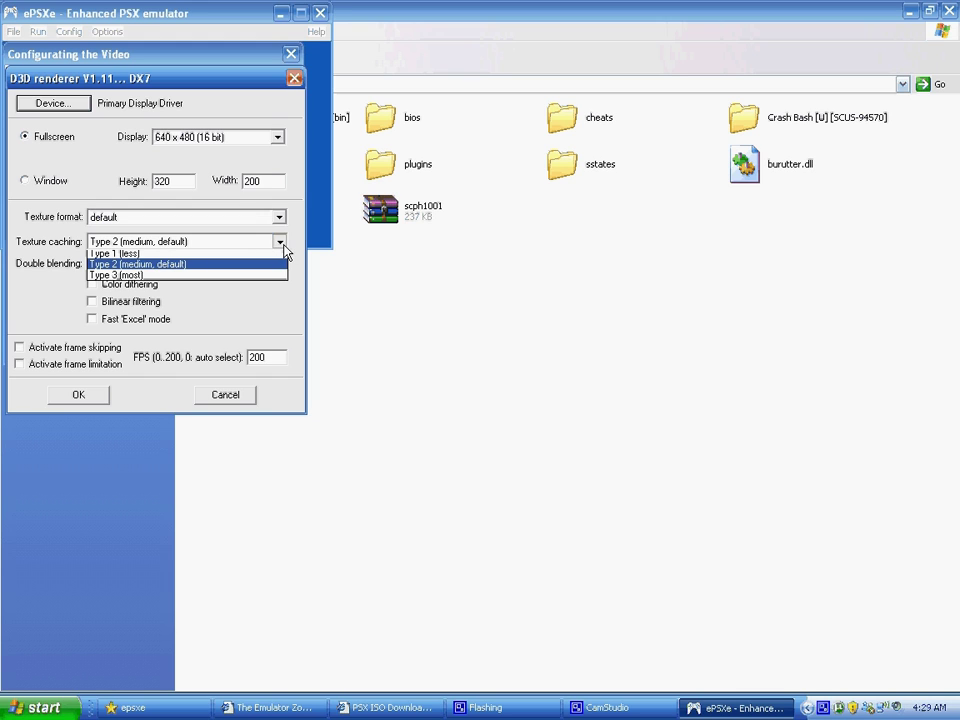
click(268, 264)
click(172, 320)
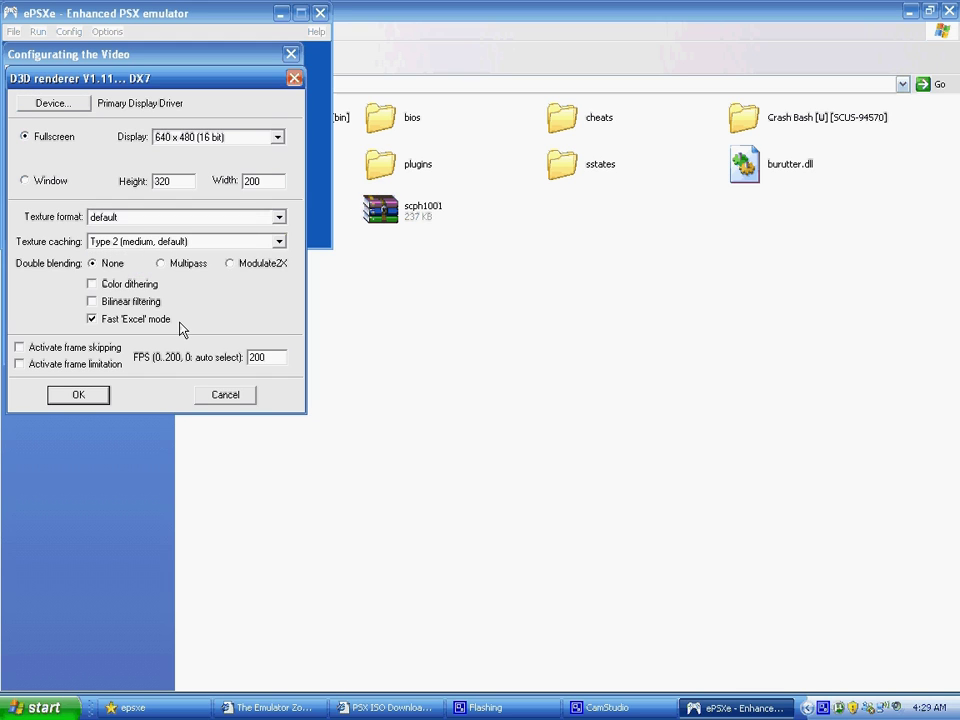
click(92, 319)
key(Return)
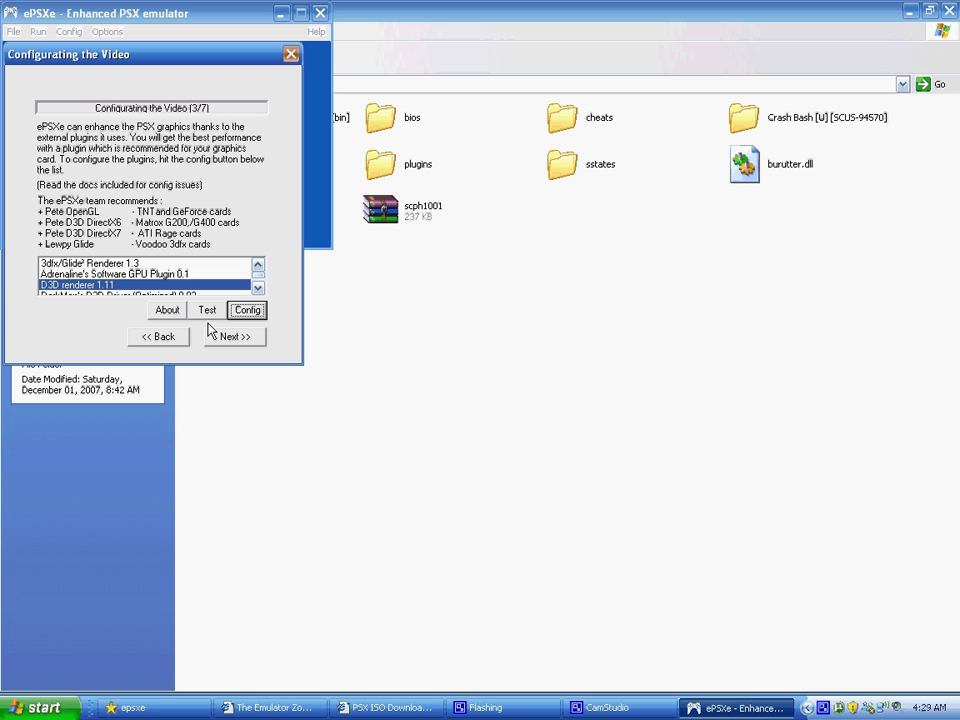
click(211, 332)
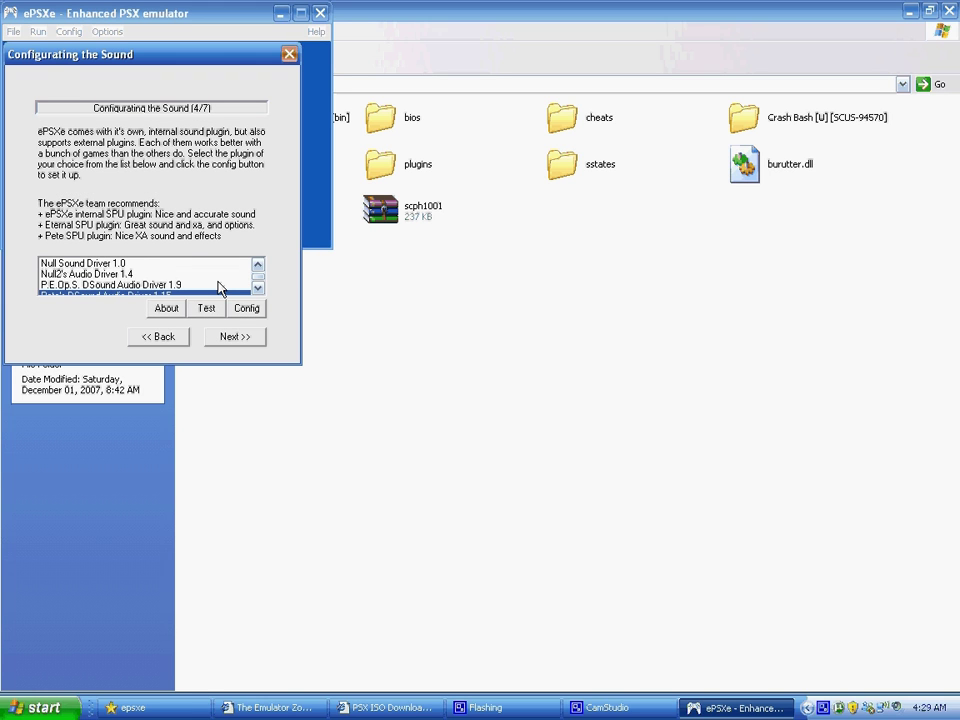
- Accept the settings of Pete's DSound Audio Driver 1.15 and continue to the CD-ROM setup
scroll(92, 286, down, 1)
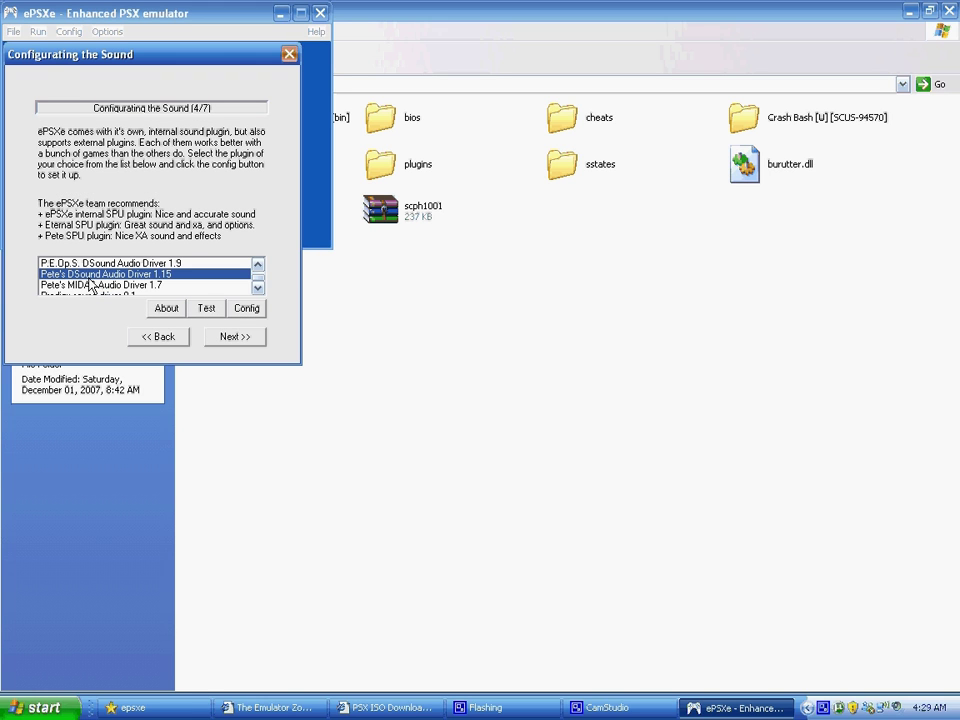
click(246, 308)
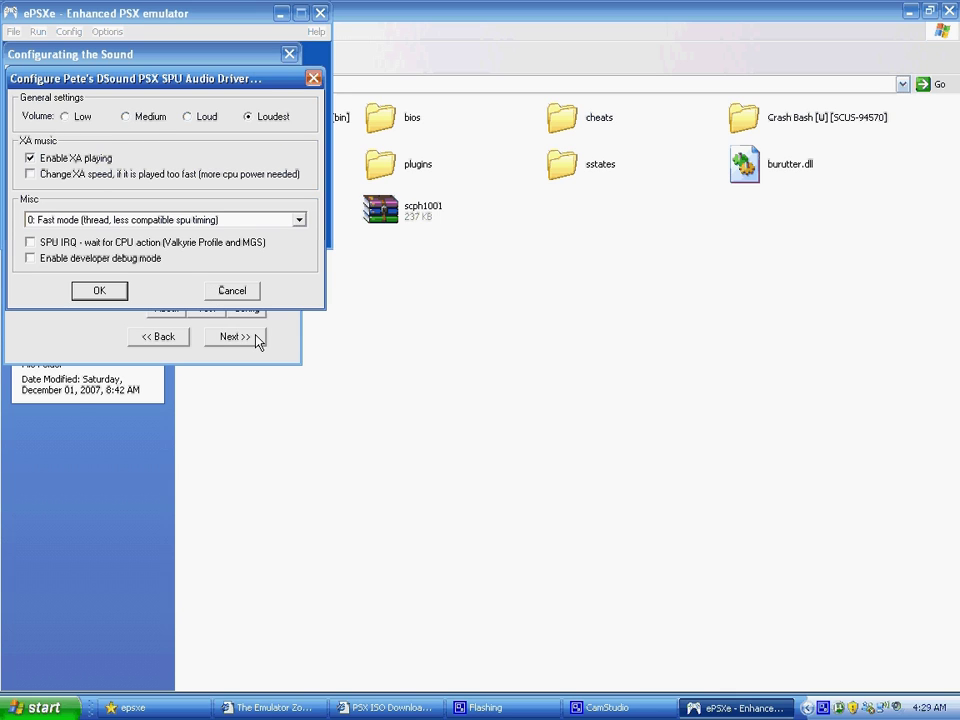
click(95, 292)
click(235, 336)
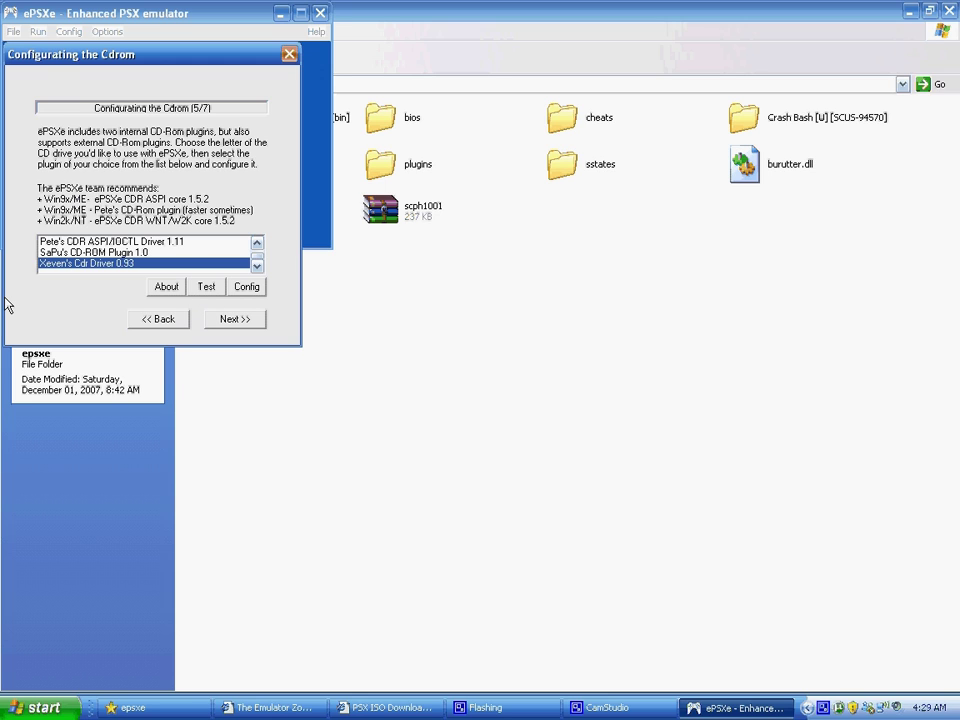
- Accept the settings of Xeven's Cdr Driver 0.93 and continue to the controller setup
click(240, 292)
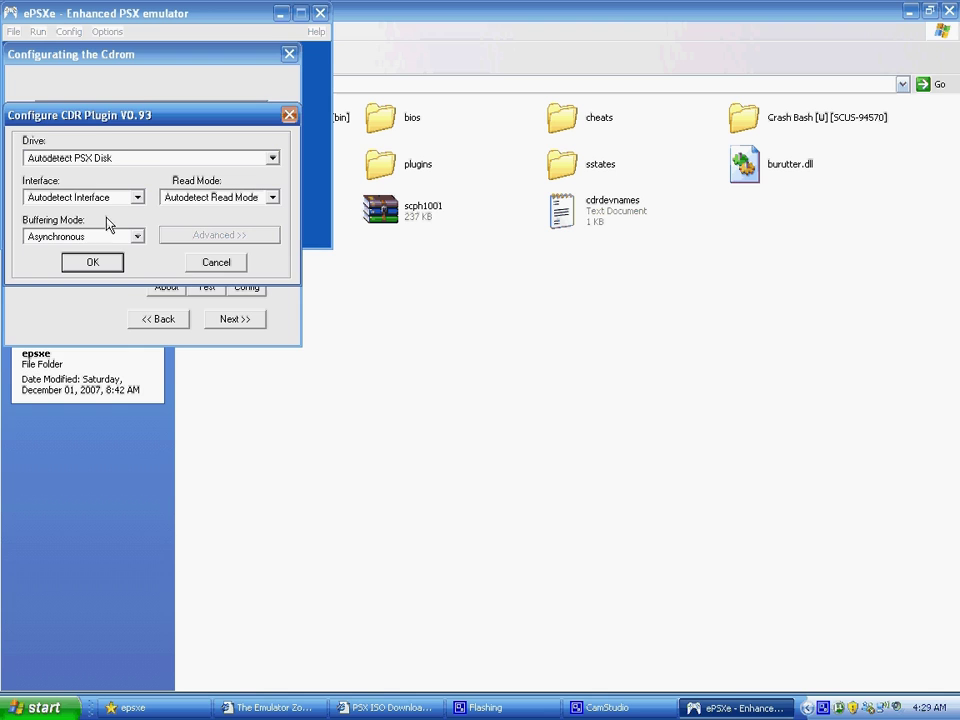
click(92, 262)
click(235, 319)
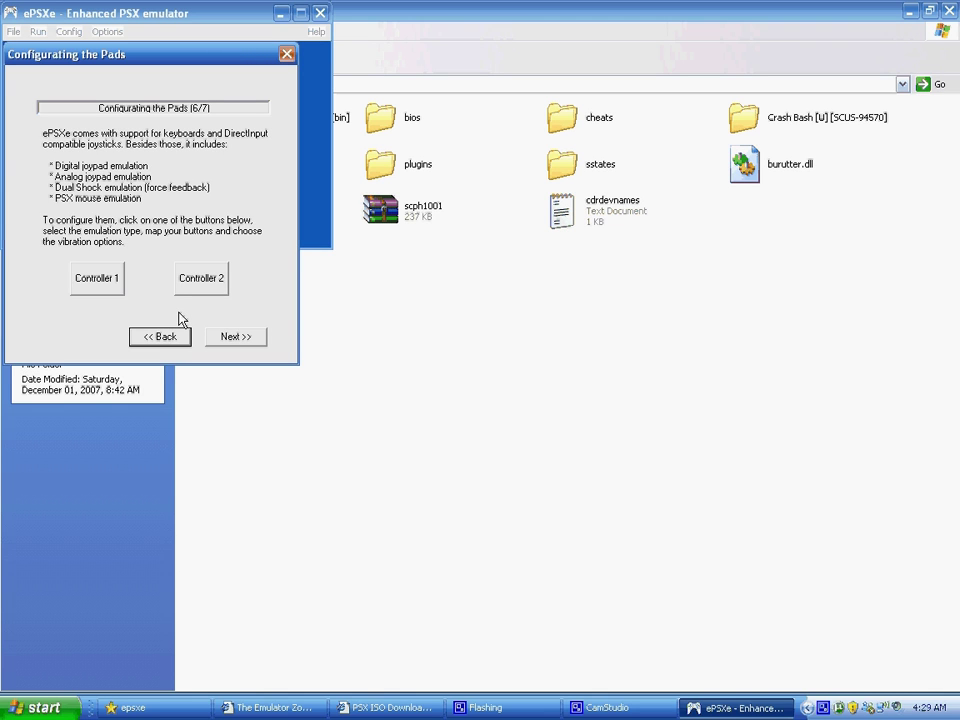
- View the button mapping of Controller 1 without changing it, and finish the configuration wizard
click(117, 288)
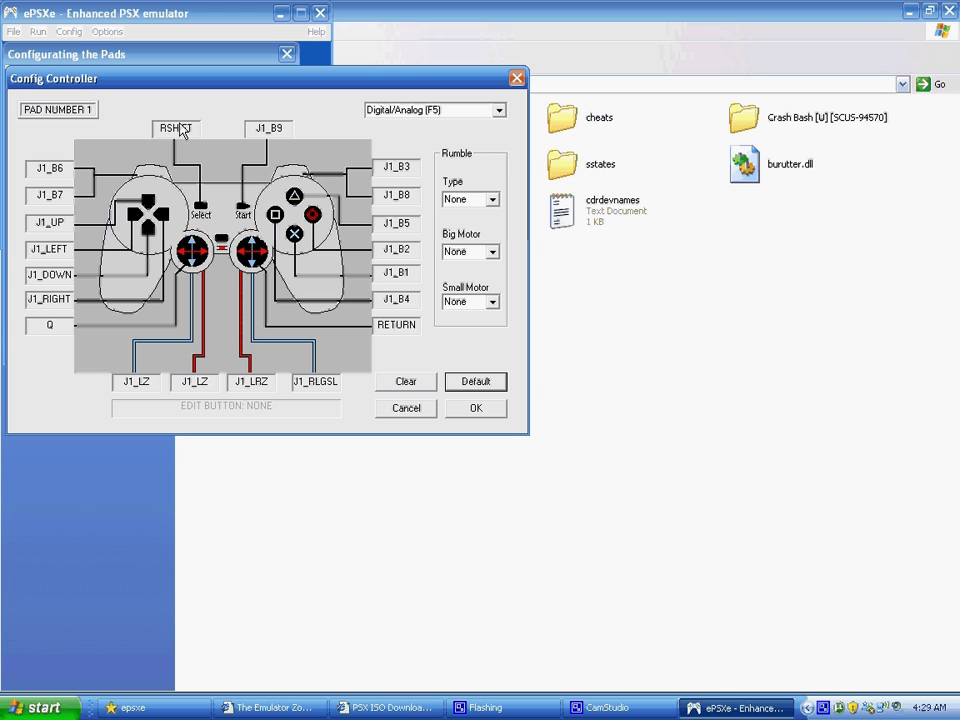
key(Escape)
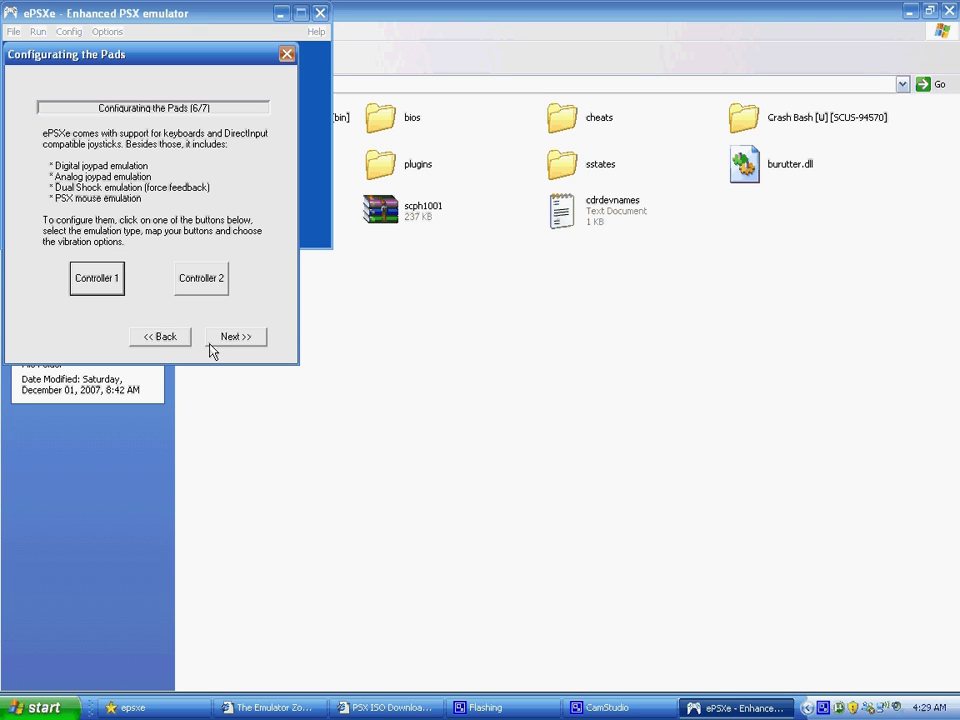
click(214, 340)
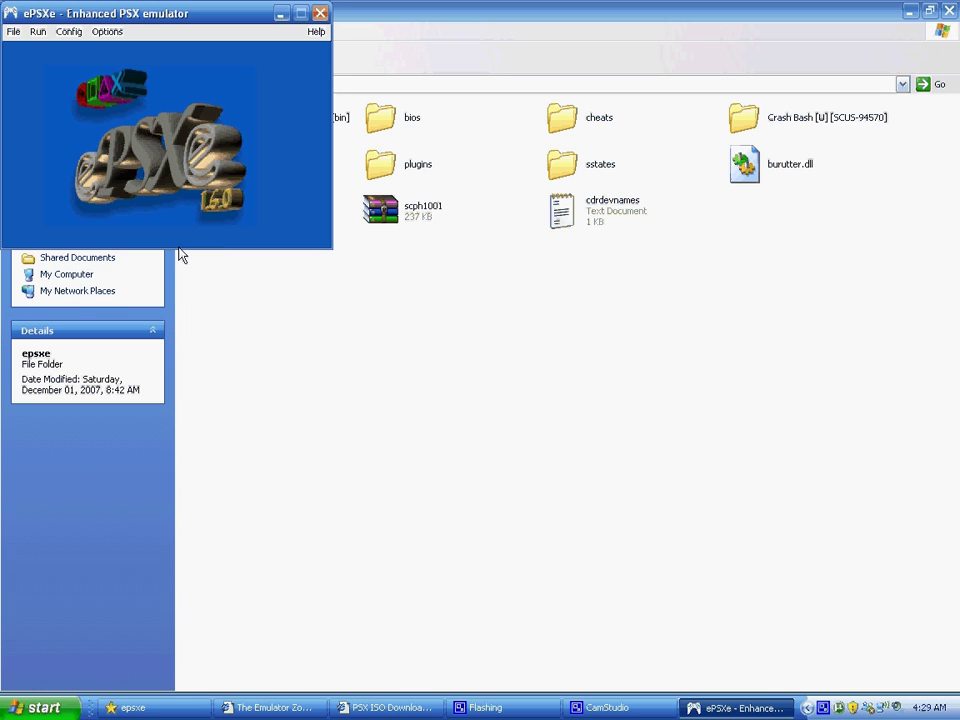
- Start running an ISO to bring up the game image selection, and view the Crash Bash [U] [SCUS-94570] folder in Windows Explorer
click(13, 32)
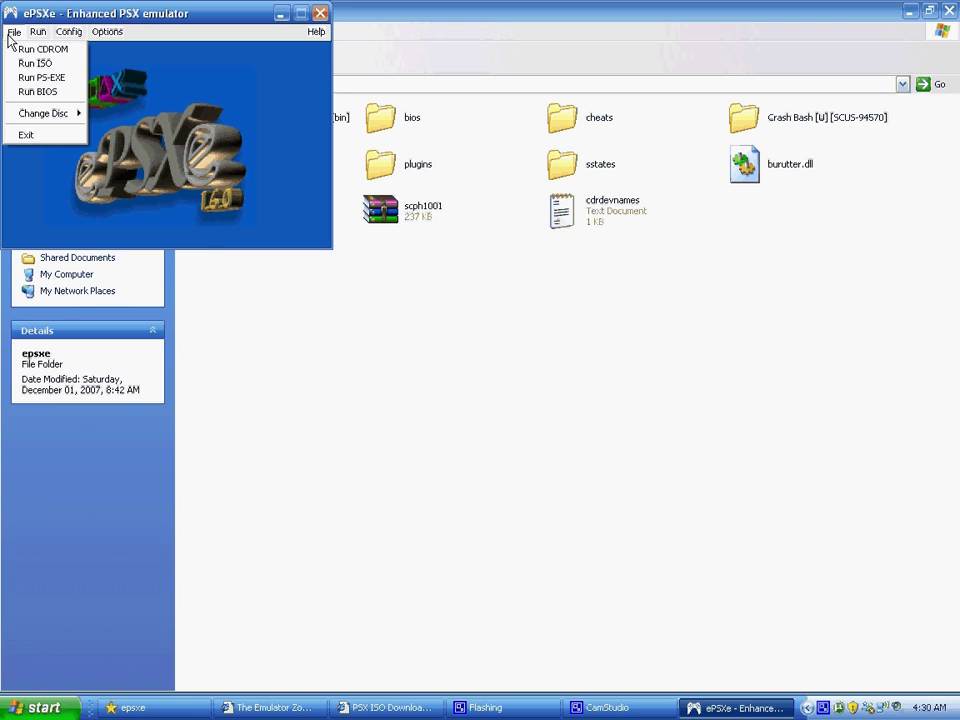
click(5, 91)
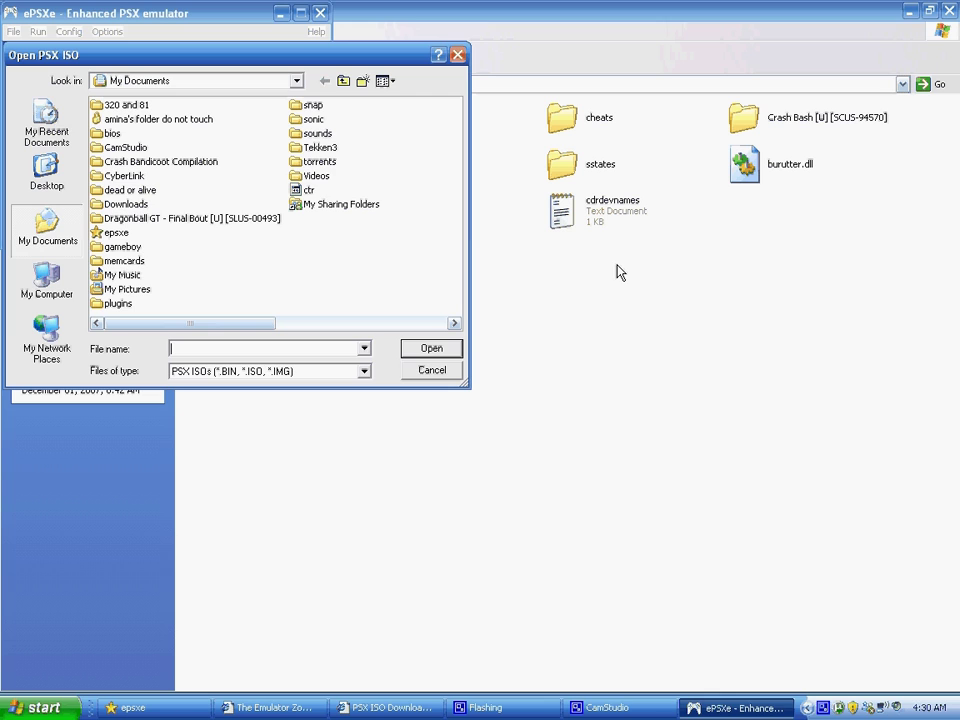
click(619, 272)
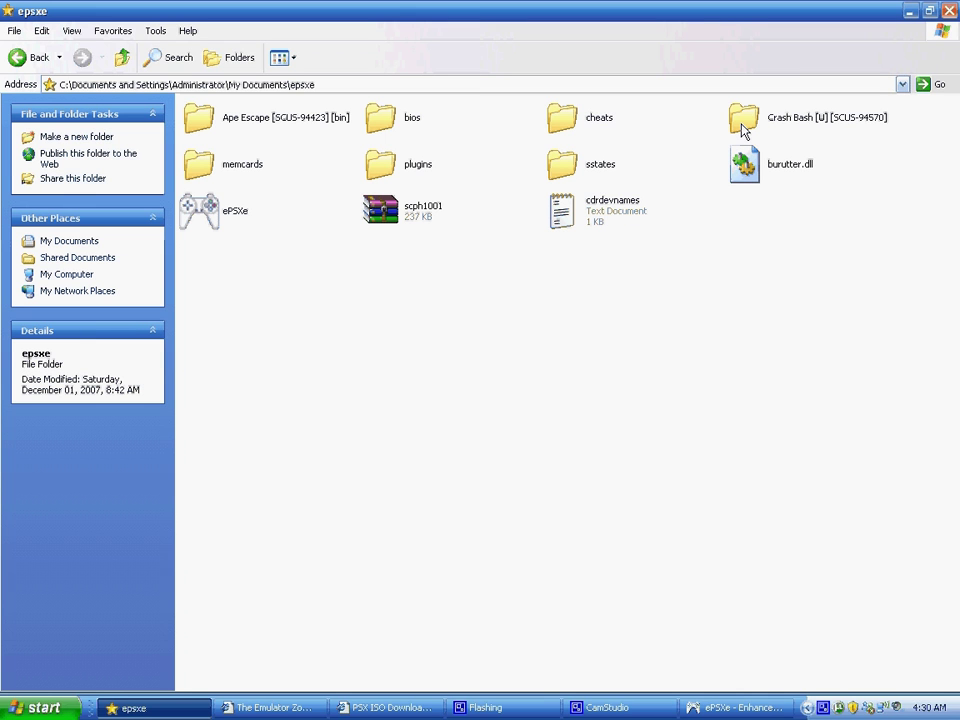
double_click(744, 122)
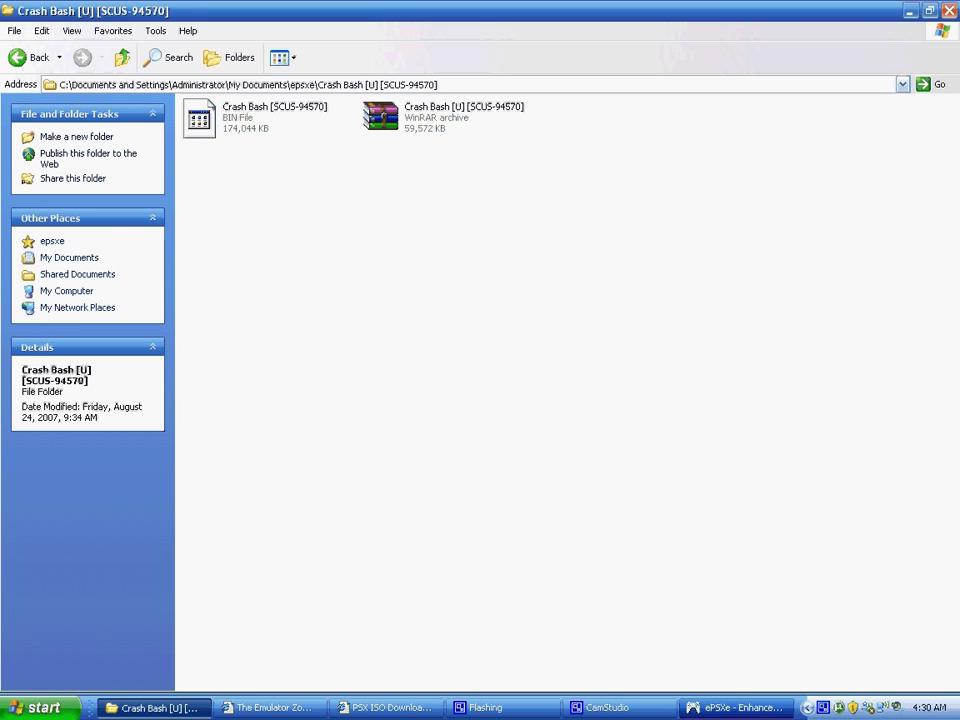
- Return to ePSXe and run the ctr game image from My Documents
click(735, 707)
click(306, 191)
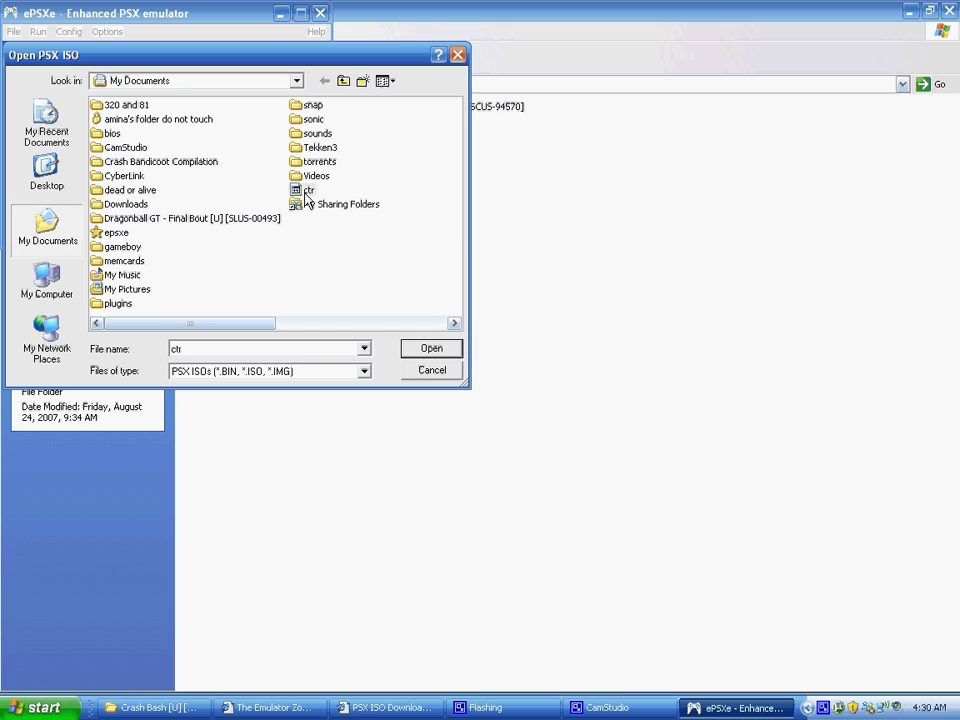
double_click(305, 191)
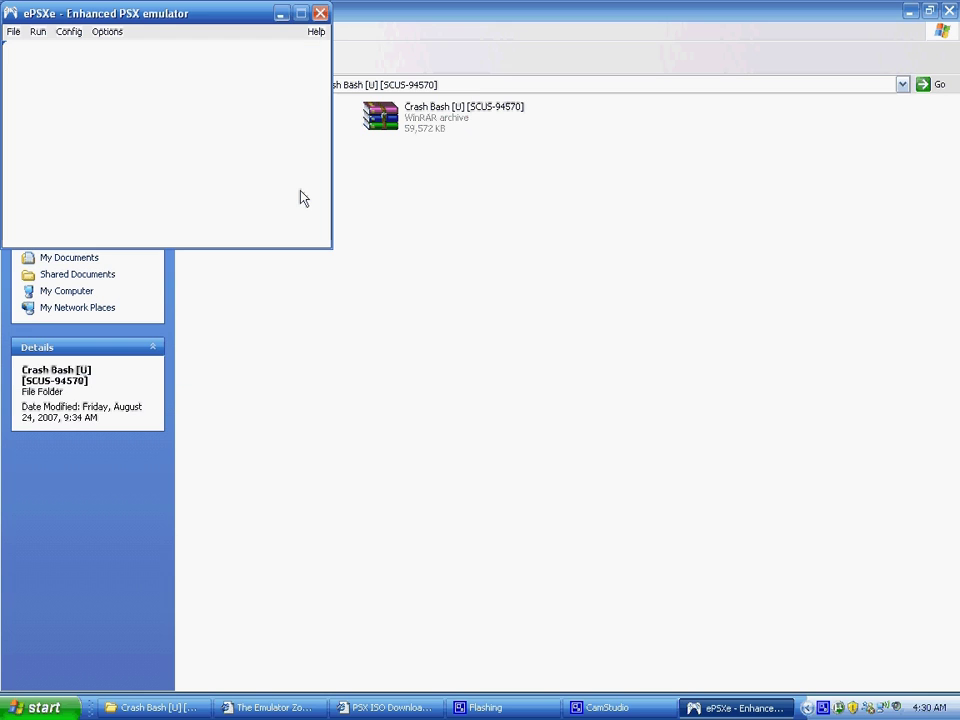